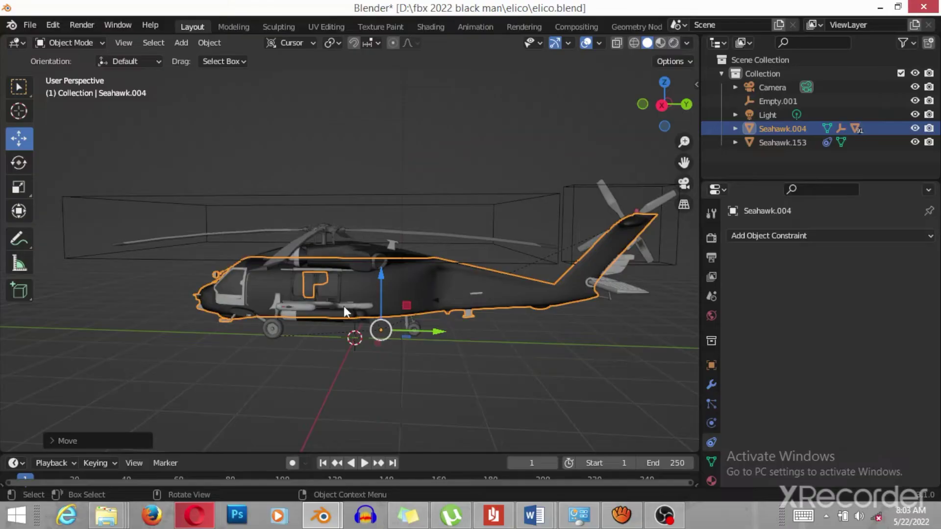
Step: Set the Z source axis maximum rotation in the main rotor's Transformation constraint to 360°
click(326, 226)
scroll(817, 412, down, 3)
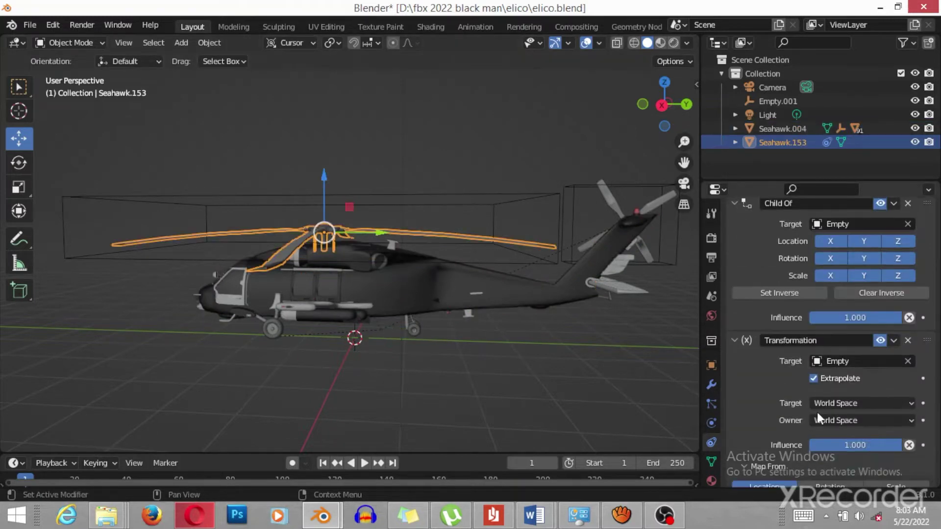
scroll(818, 416, down, 15)
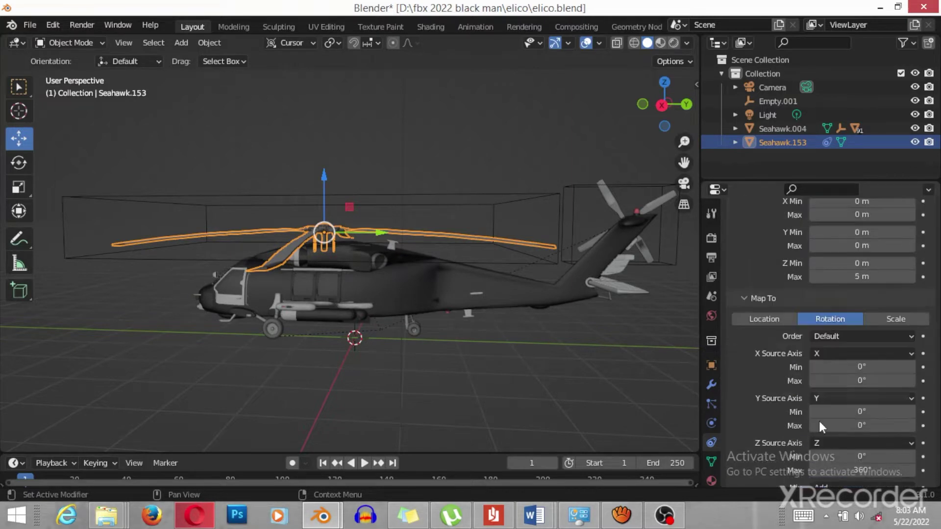
scroll(819, 425, down, 1)
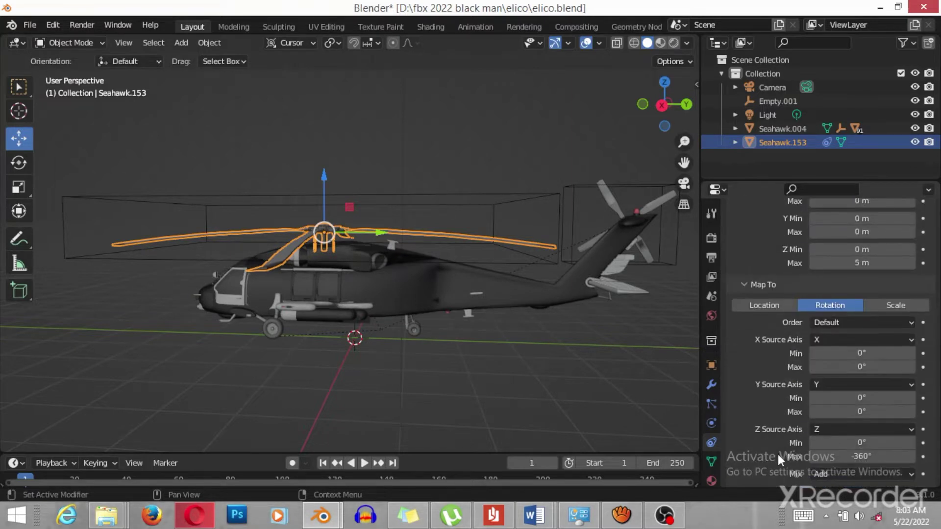
click(850, 457)
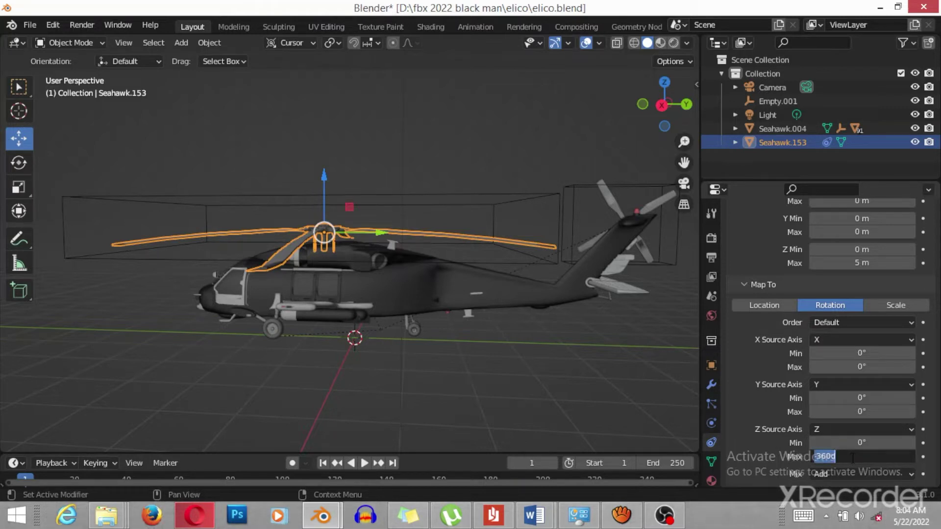
text(360)
key(Return)
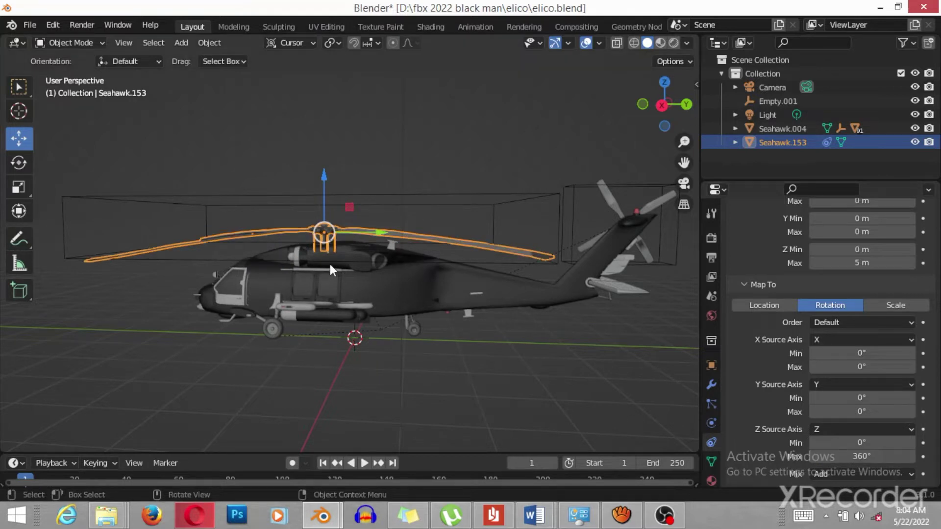
Step: Raise the helicopter body along Z twice to test the main rotor's spin, undoing each move
click(379, 293)
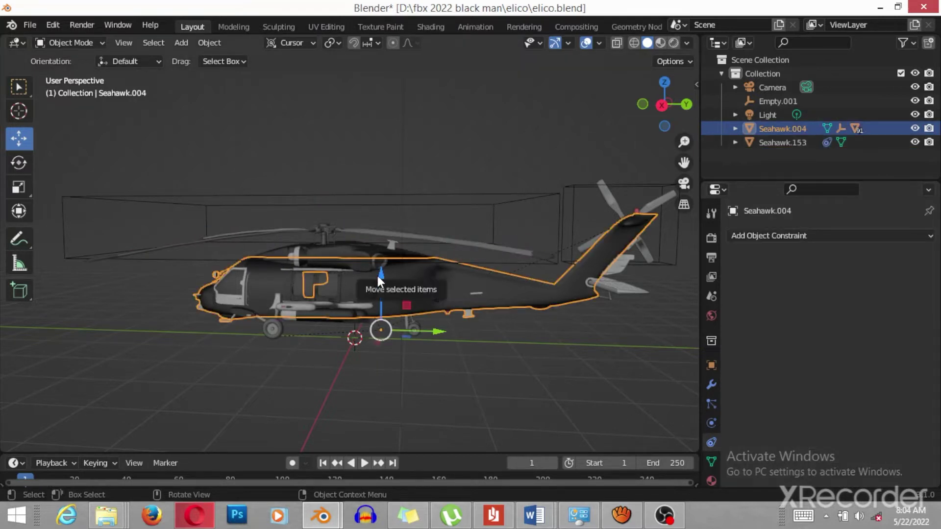
drag(380, 282, 408, 239)
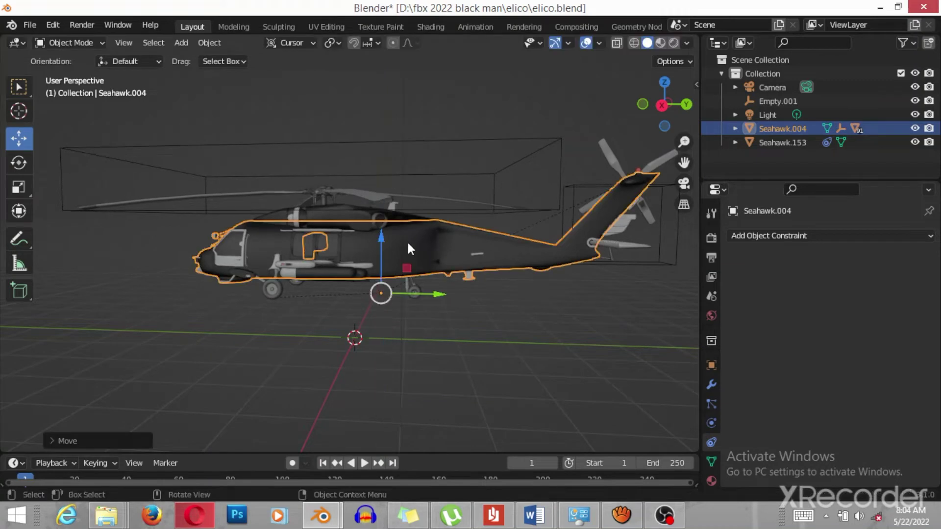
key(ctrl+z)
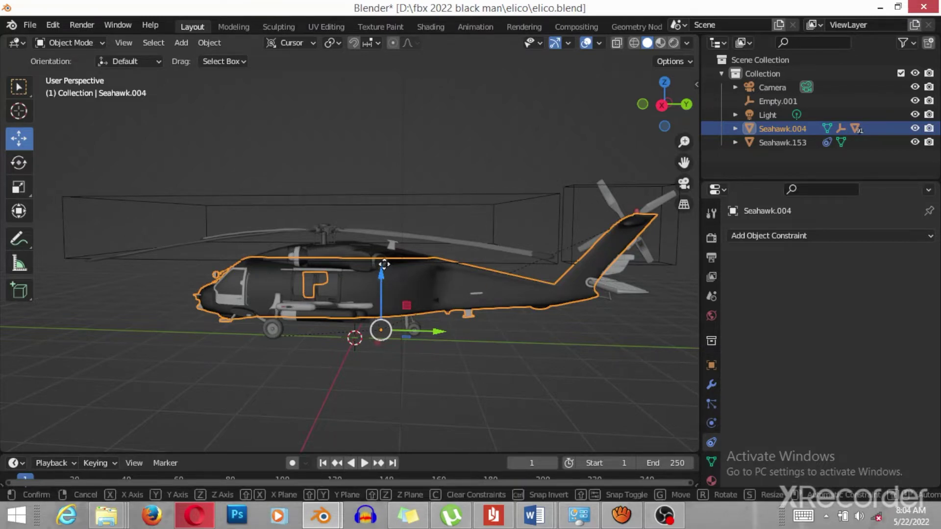
drag(382, 278, 613, 118)
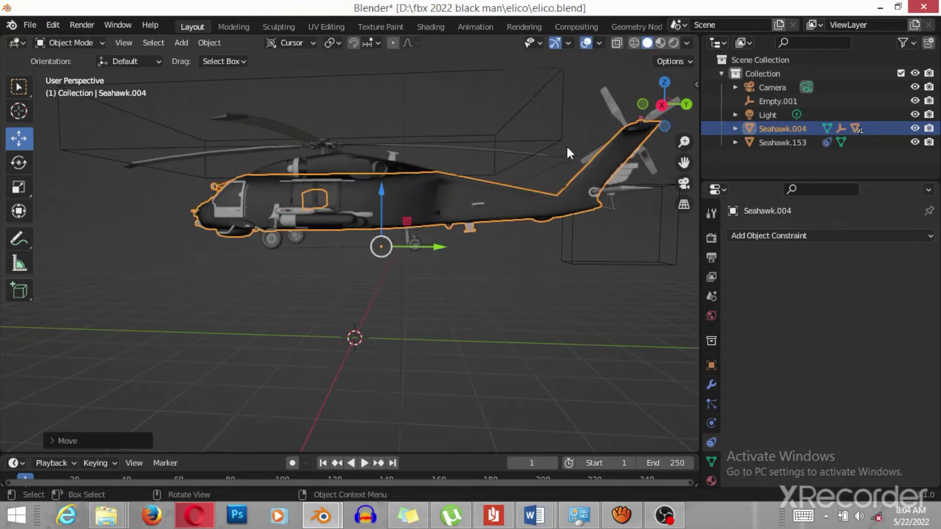
middle_drag(434, 298, 452, 307)
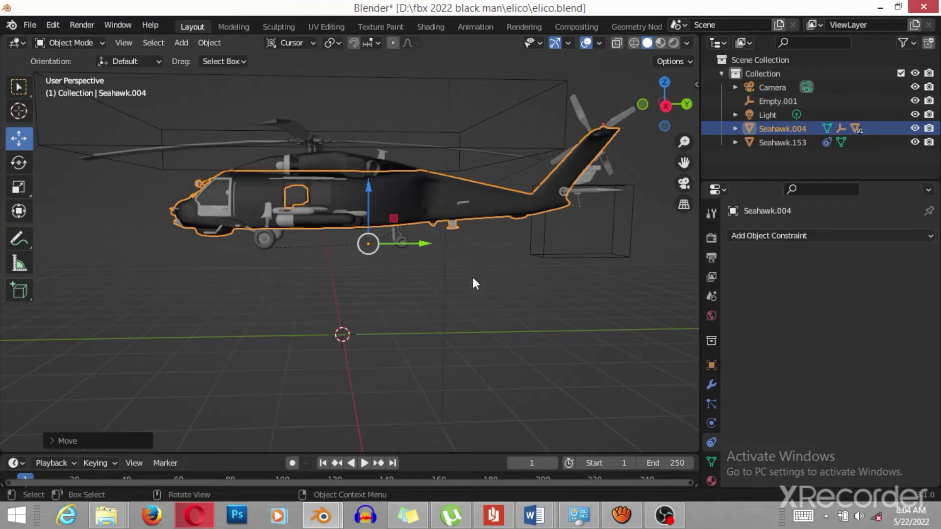
key(ctrl)
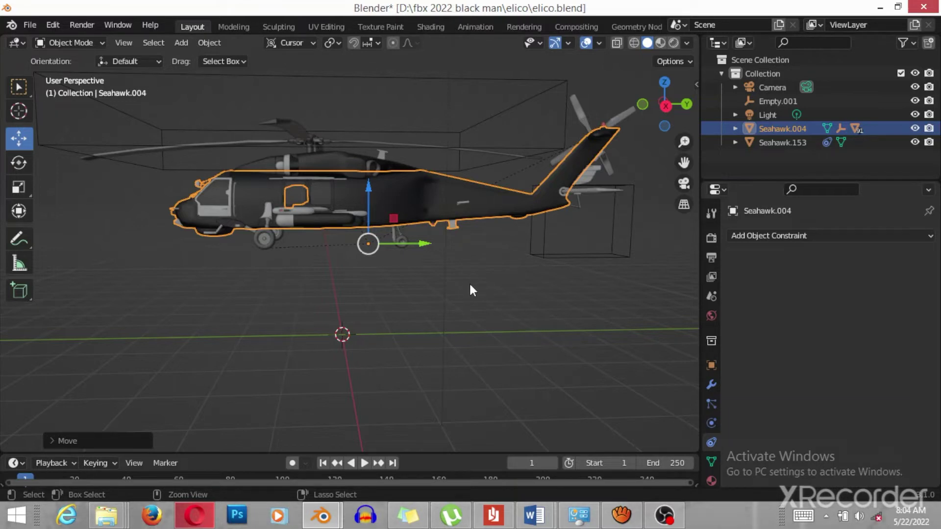
key(ctrl+z)
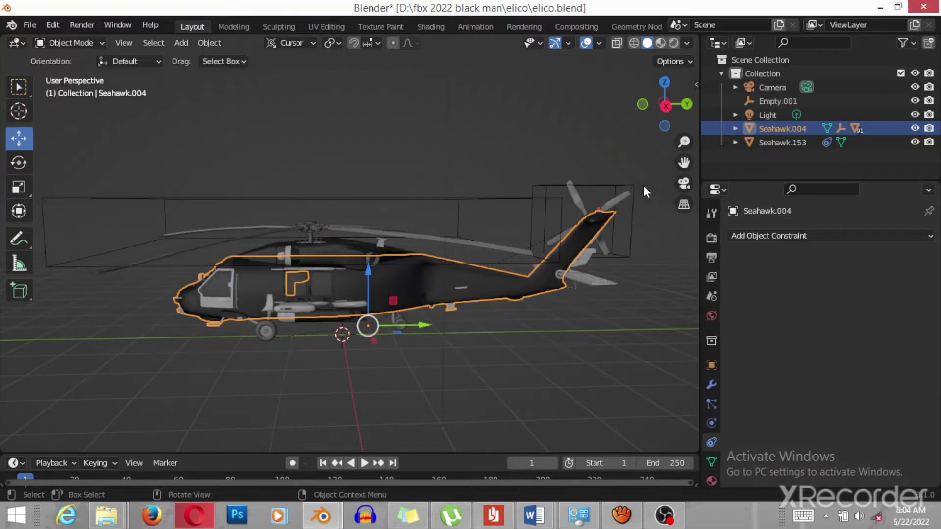
Step: Add a Child Of constraint to the tail rotor with Empty.001 as its target
middle_drag(560, 220, 309, 277)
scroll(360, 260, up, 2)
scroll(304, 276, up, 2)
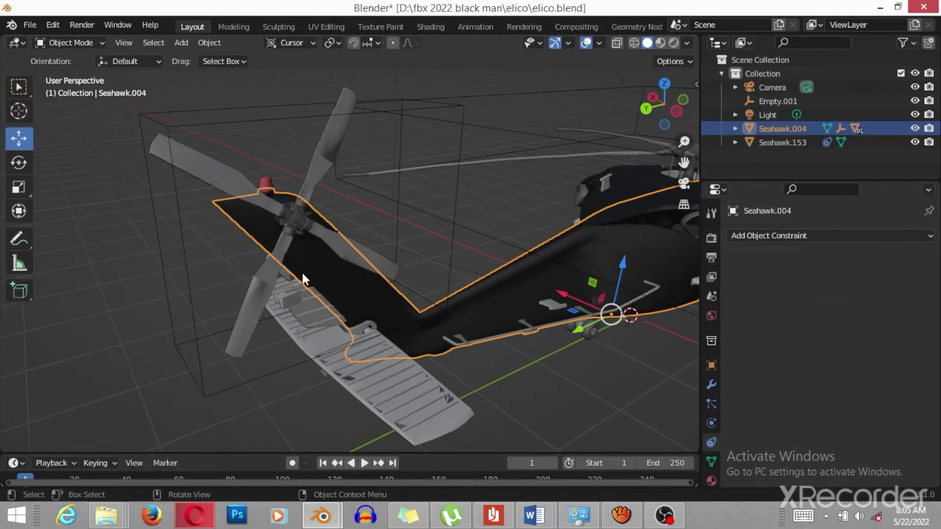
click(300, 223)
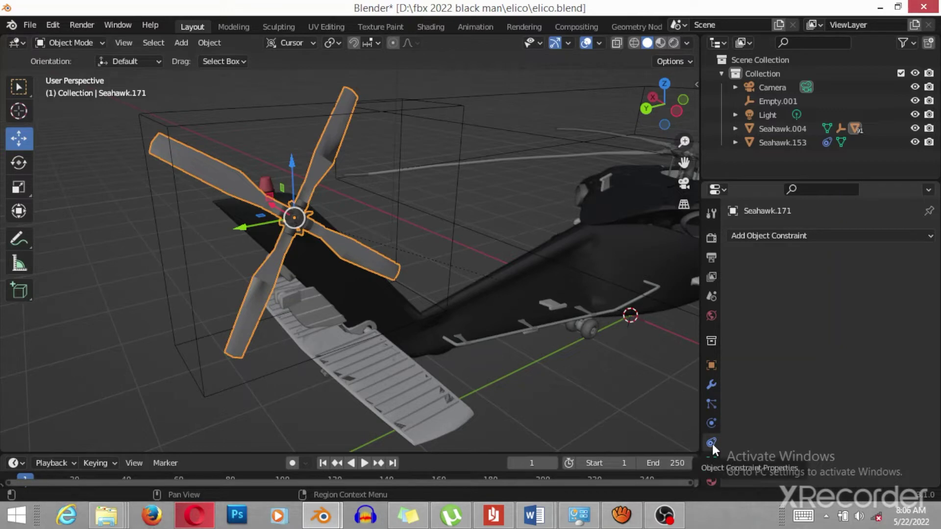
click(830, 234)
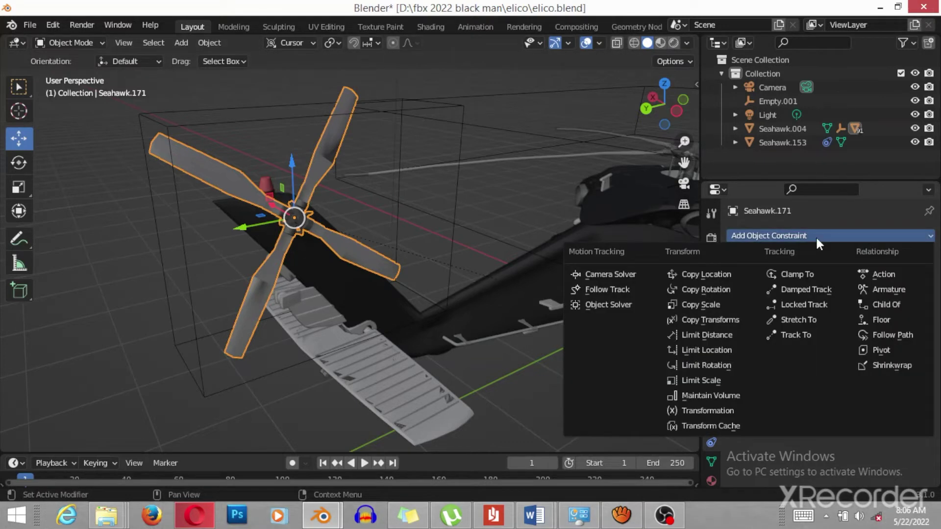
click(881, 304)
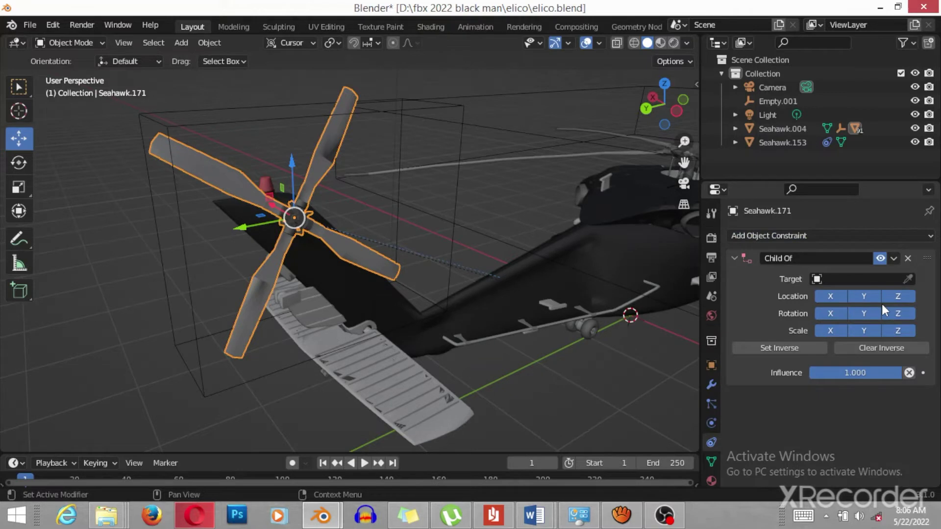
click(907, 278)
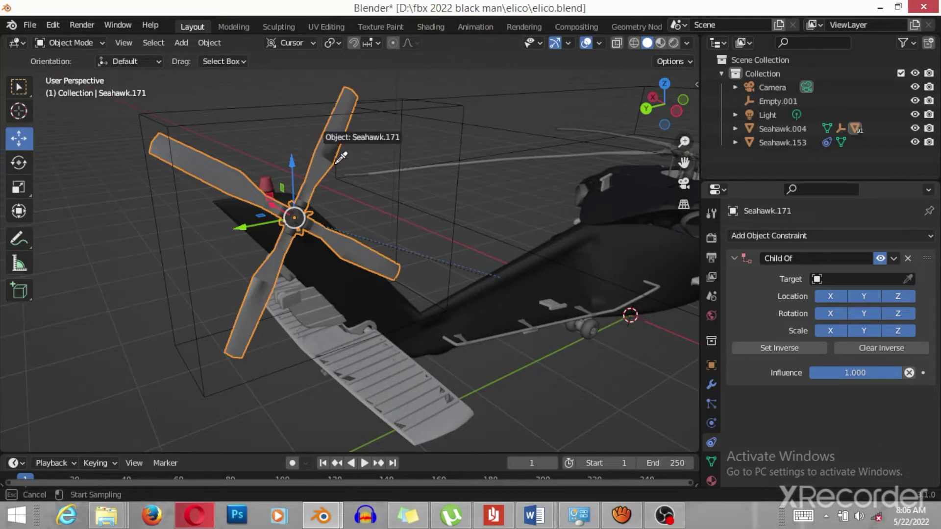
click(450, 104)
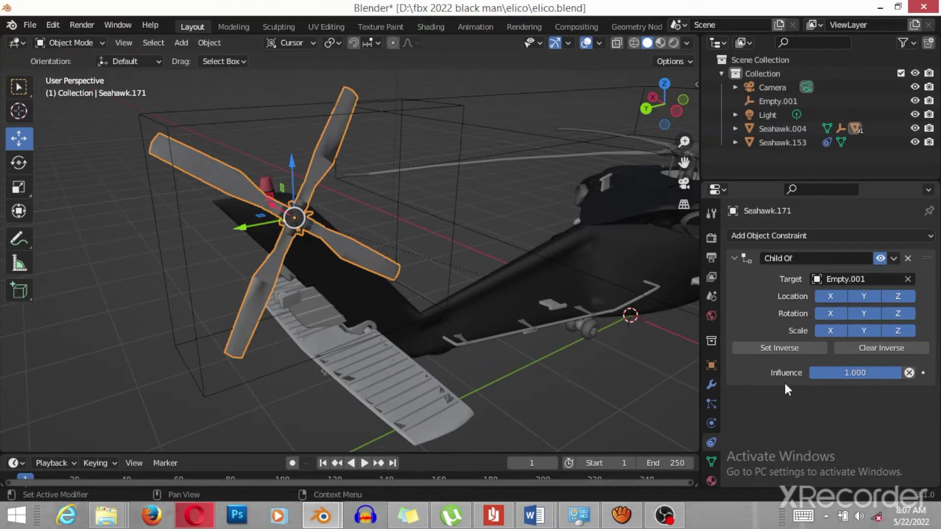
Step: Add a Transformation constraint to the tail rotor, targeting Empty.001 with Extrapolate enabled
click(834, 236)
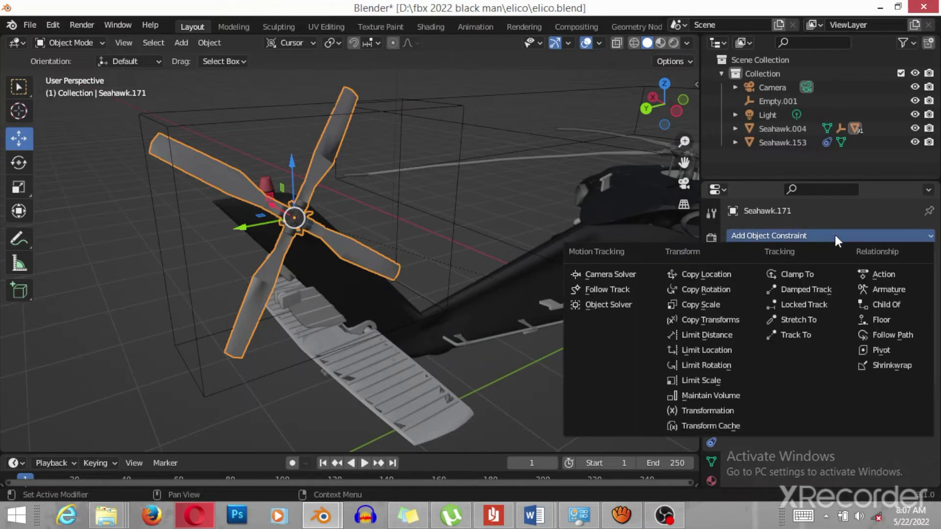
click(729, 410)
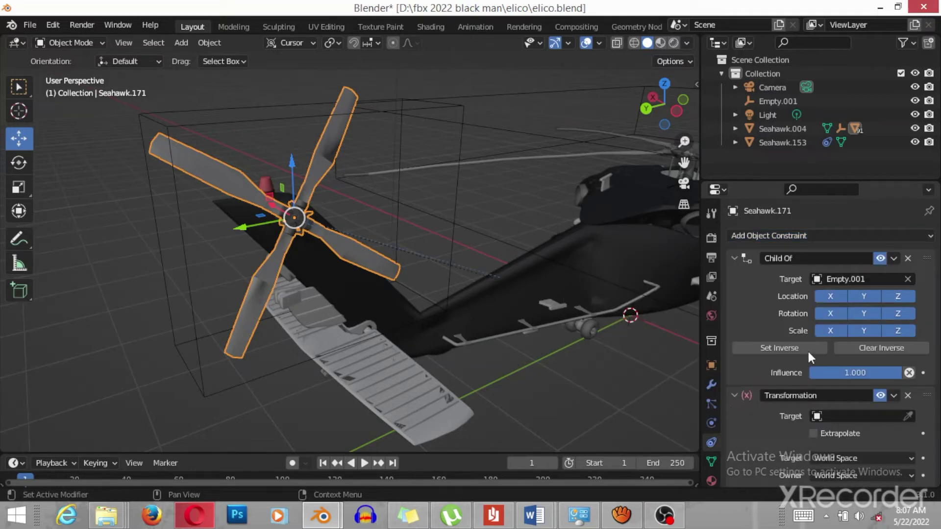
scroll(806, 398, down, 2)
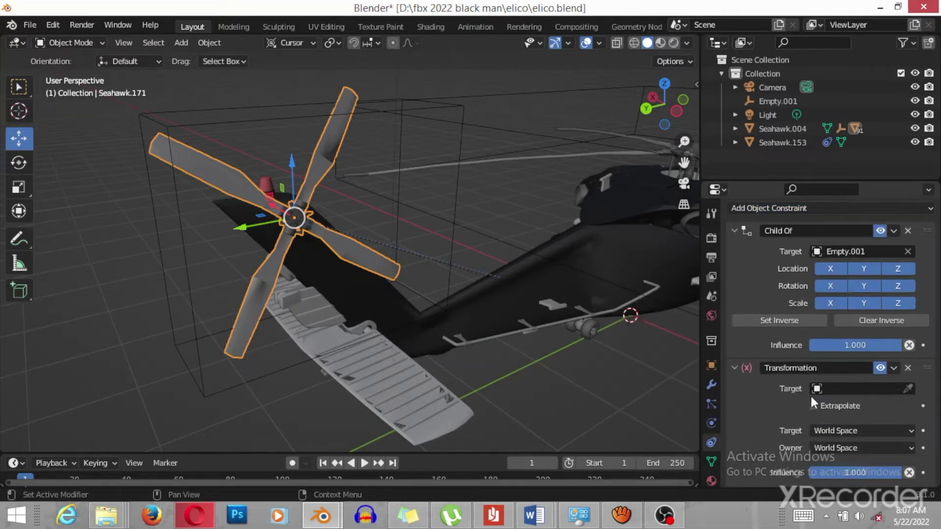
click(908, 389)
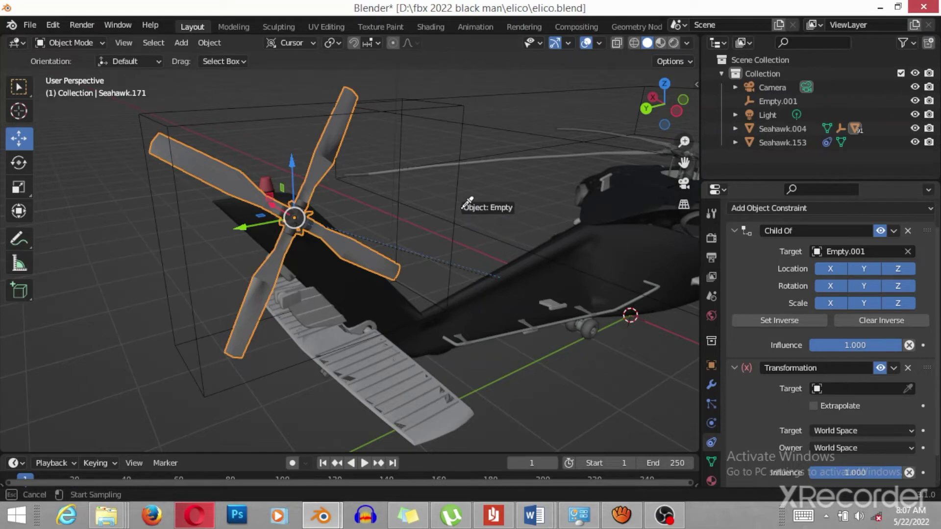
click(234, 123)
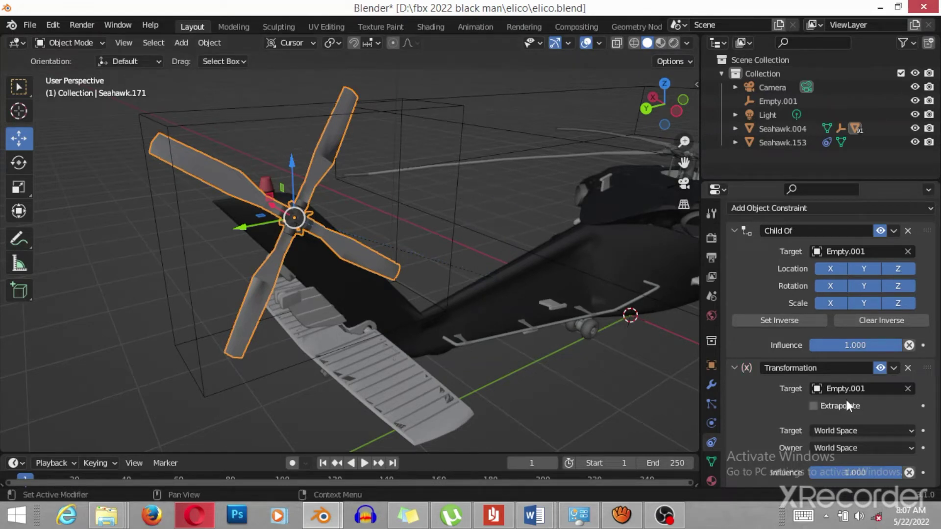
scroll(846, 400, down, 2)
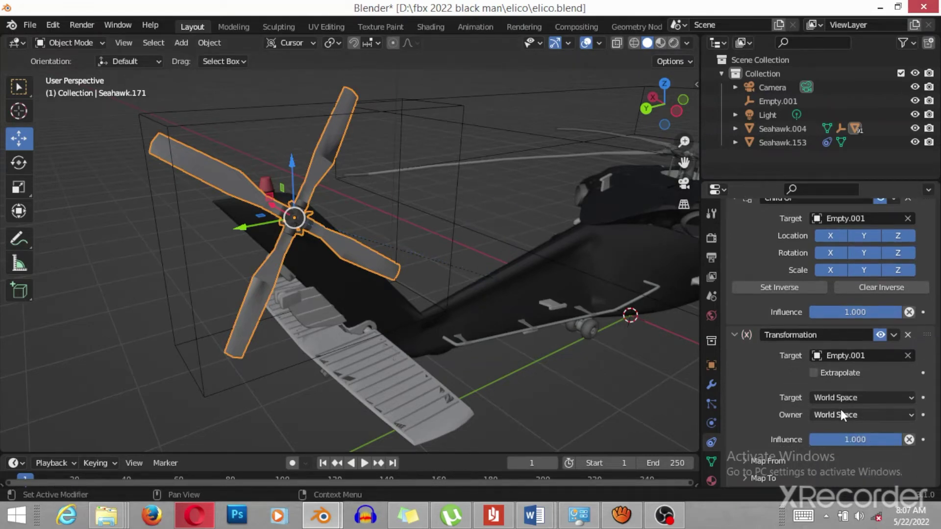
click(814, 374)
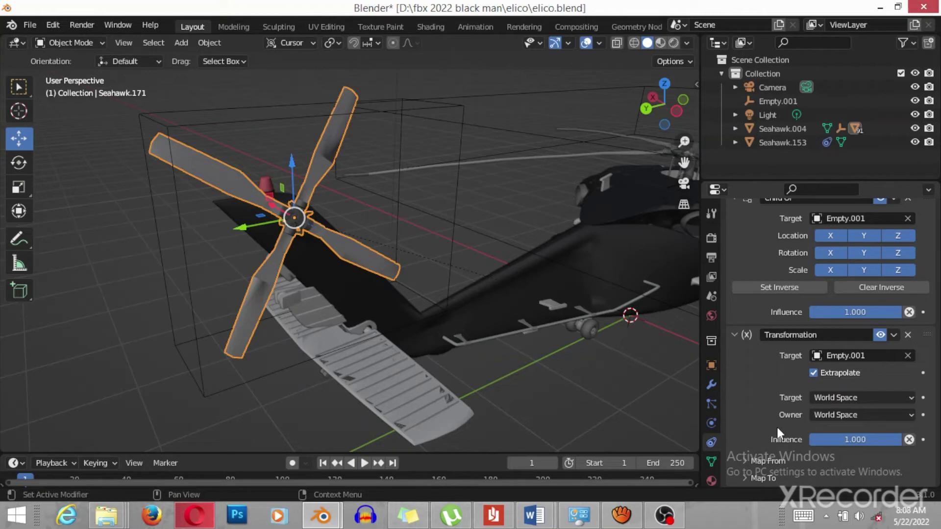
Step: Expand the Transformation constraint's Map From and Map To settings and set Map To to Rotation
click(744, 461)
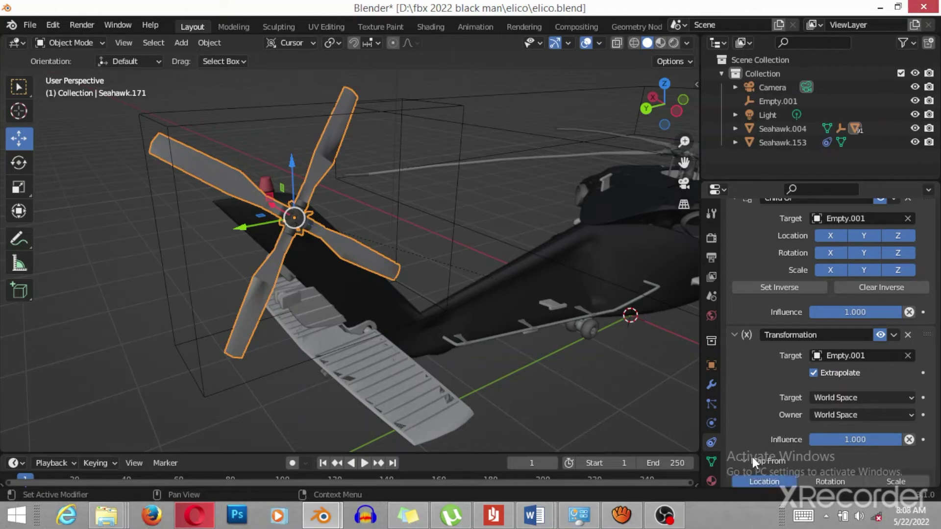
scroll(756, 466, down, 4)
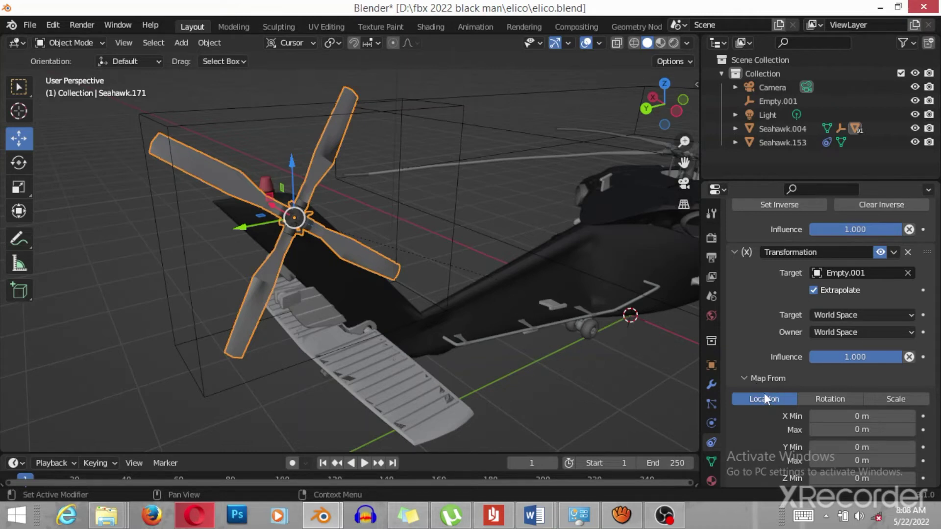
scroll(764, 398, down, 2)
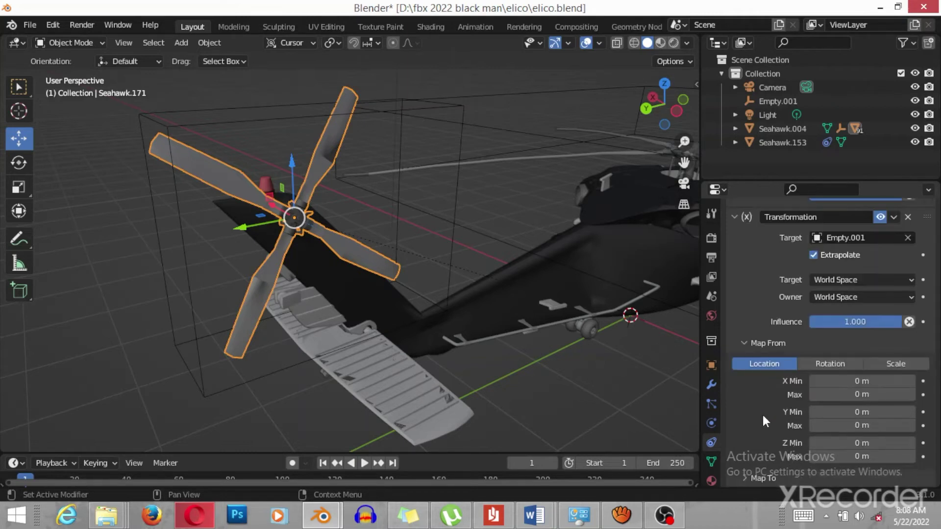
click(744, 477)
scroll(748, 471, down, 8)
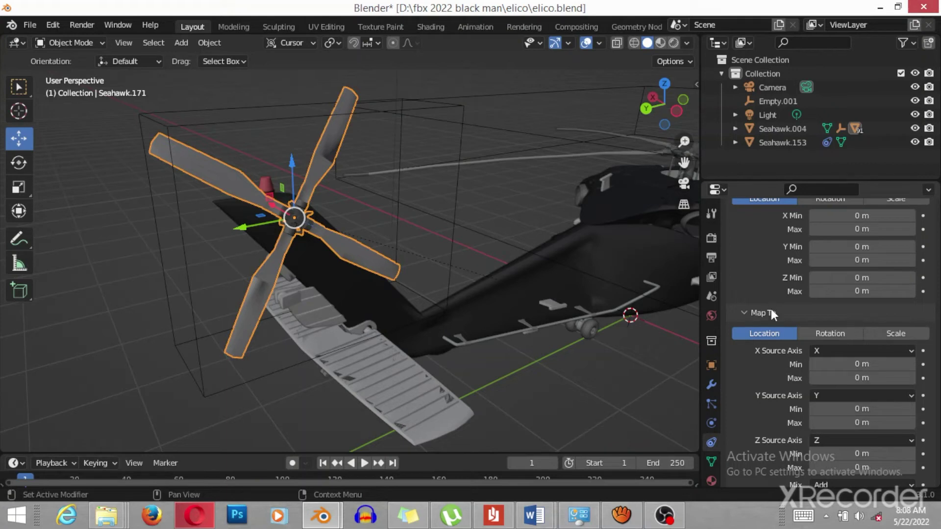
click(834, 335)
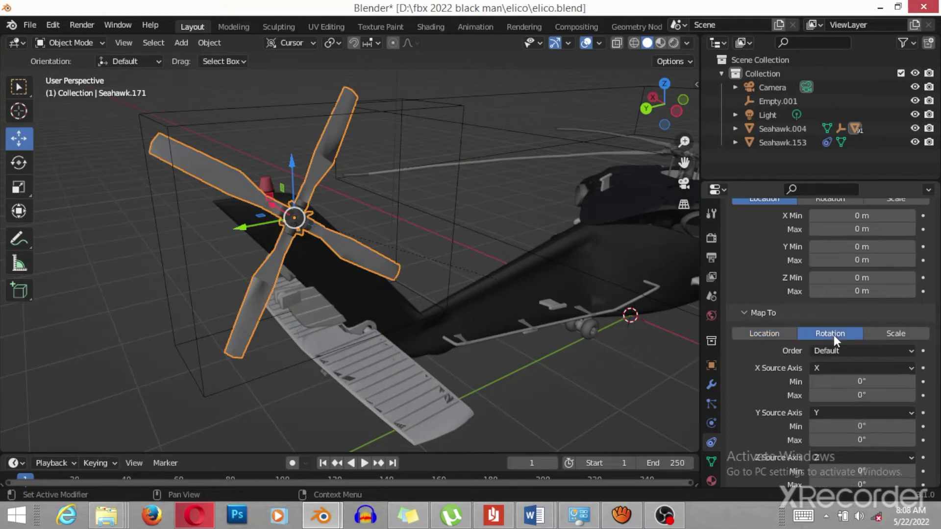
scroll(768, 249, up, 3)
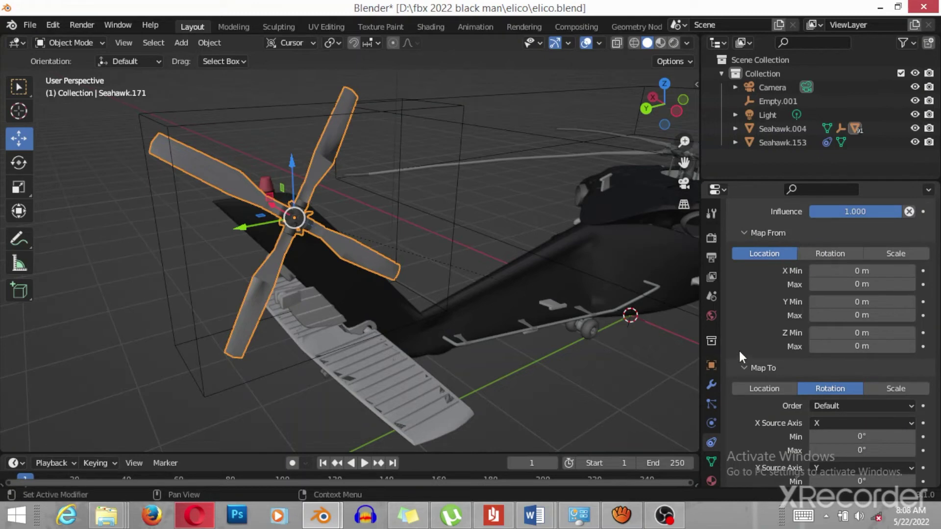
scroll(740, 350, down, 4)
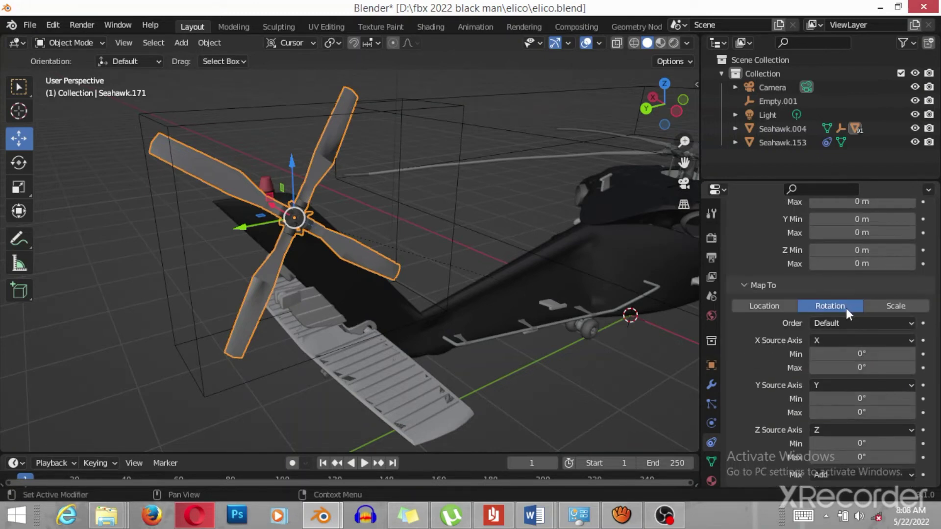
scroll(763, 375, up, 3)
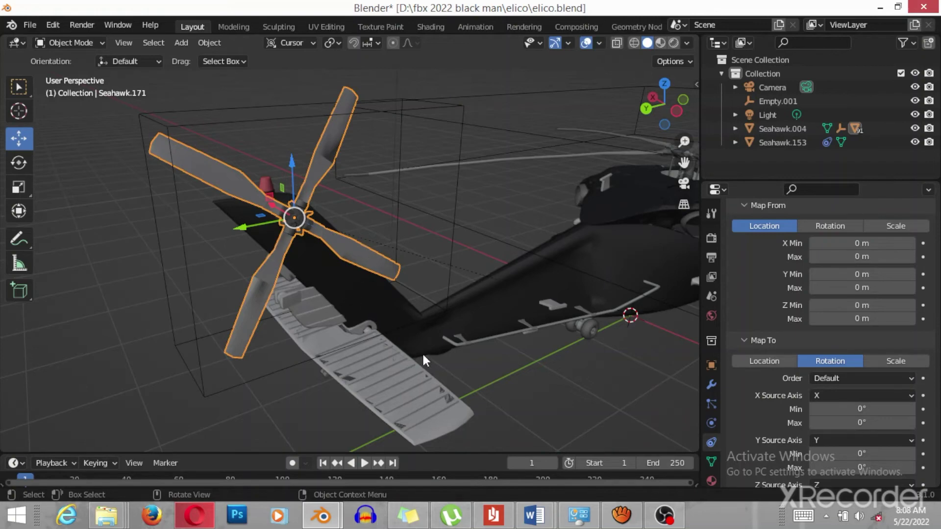
Step: Select Empty.001 around the tail rotor and activate the Rotate tool to examine its rotation axes
middle_drag(422, 352, 414, 322)
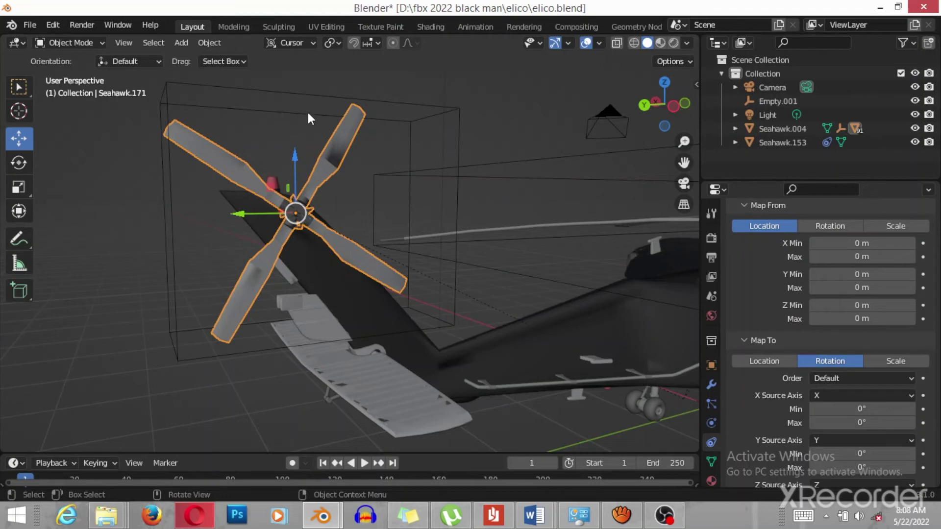
click(311, 97)
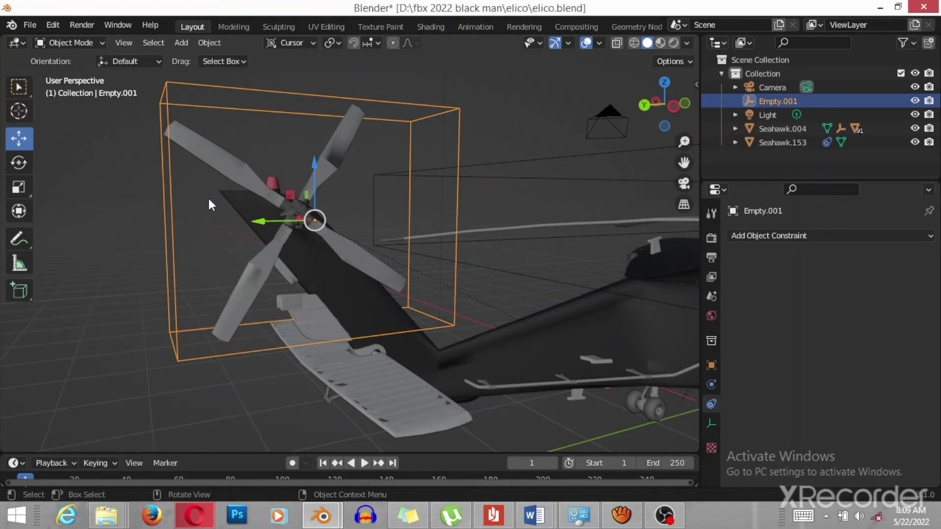
click(19, 163)
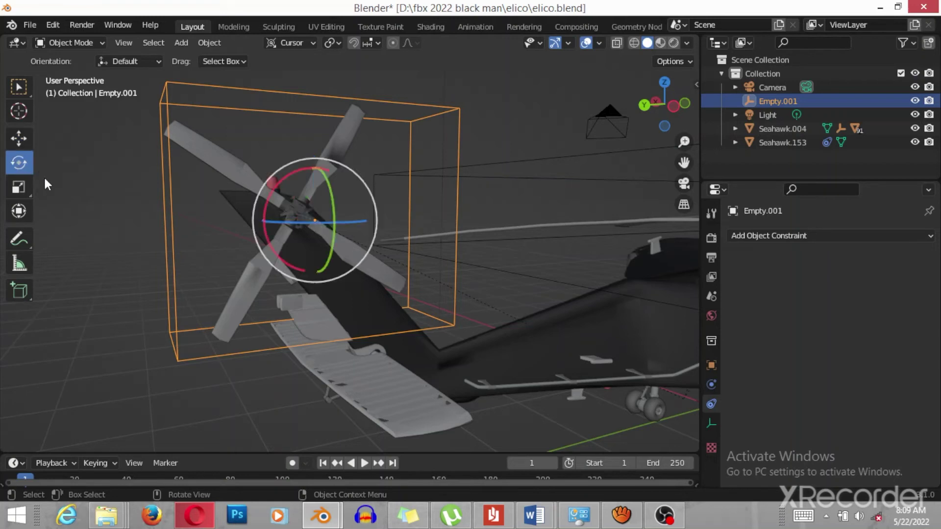
middle_drag(315, 319, 267, 315)
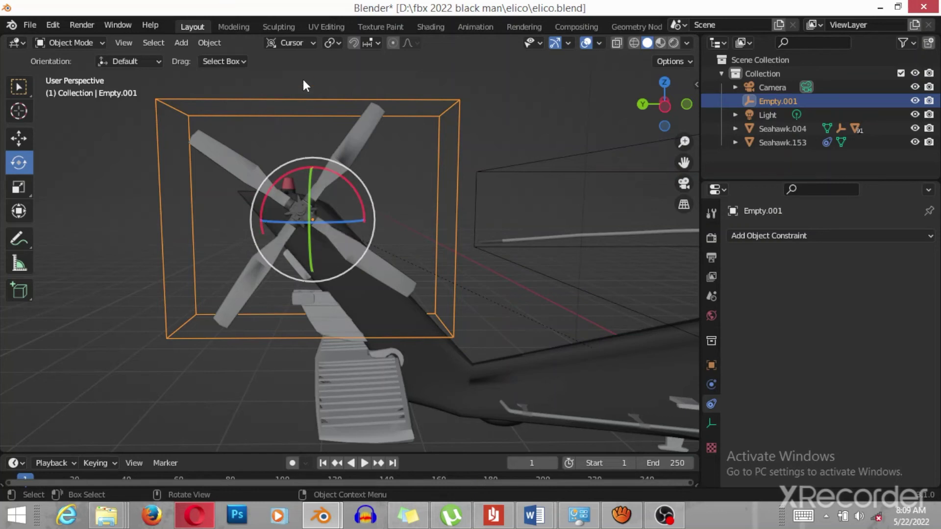
Step: Compare the Global, Local, Normal, Gimbal and View transform orientations on Empty.001's rotation axes and restore the Cursor orientation
click(294, 43)
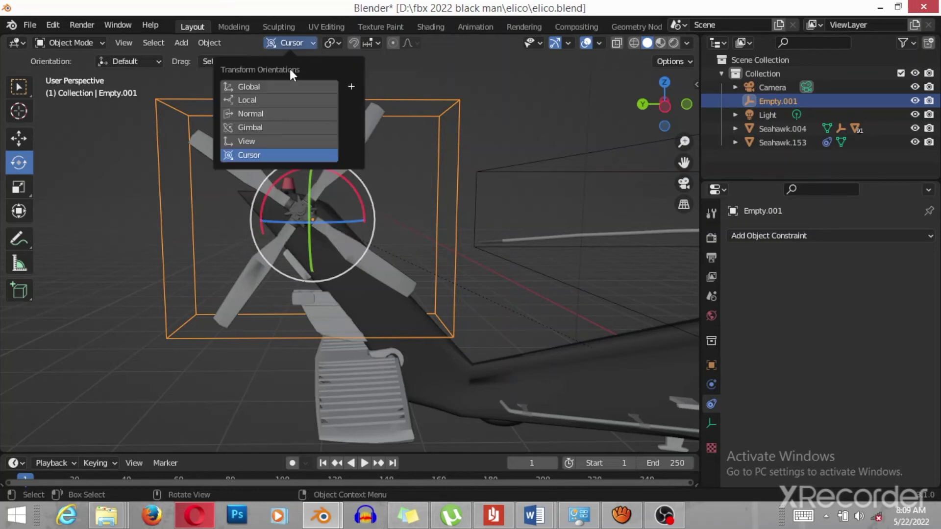
click(275, 88)
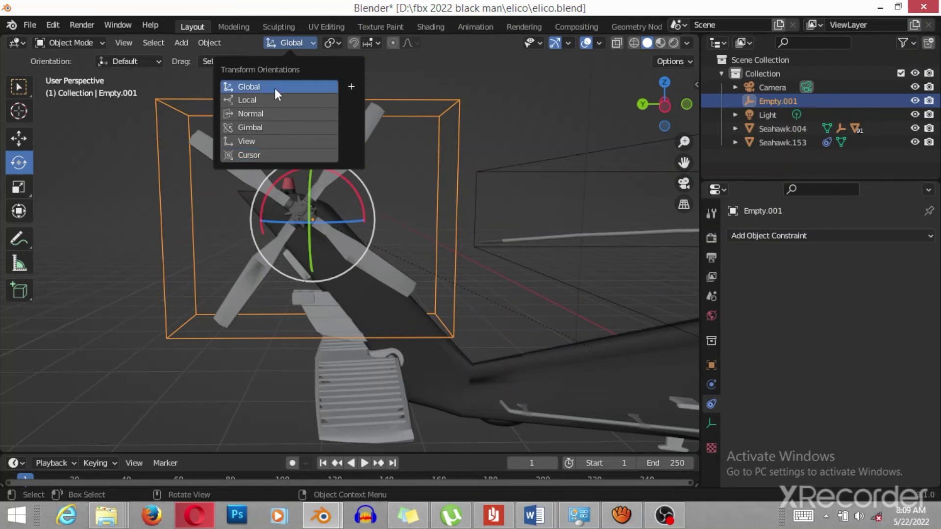
click(271, 99)
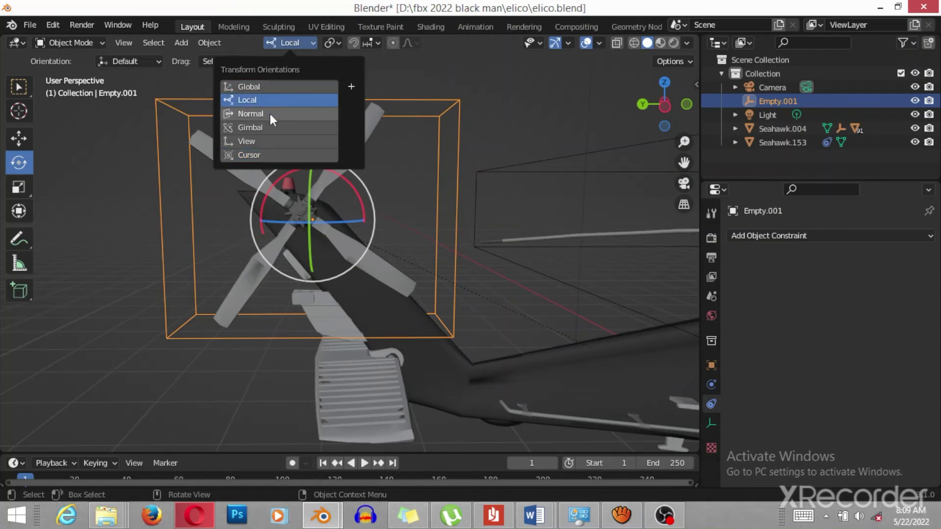
click(269, 113)
click(269, 128)
click(269, 139)
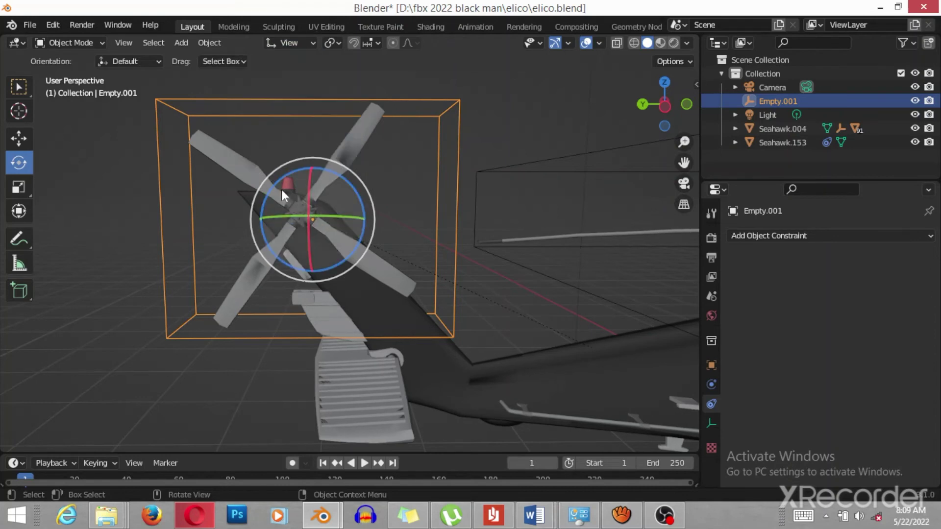
click(304, 42)
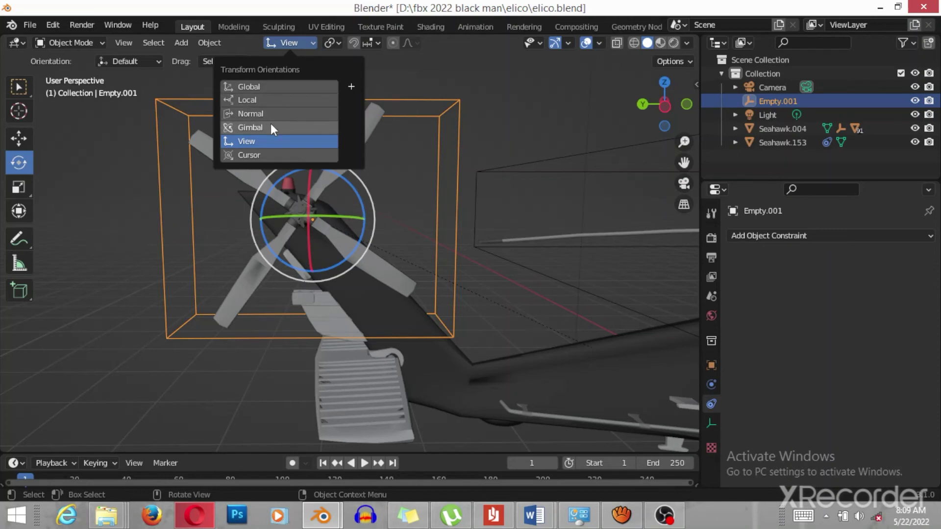
click(266, 156)
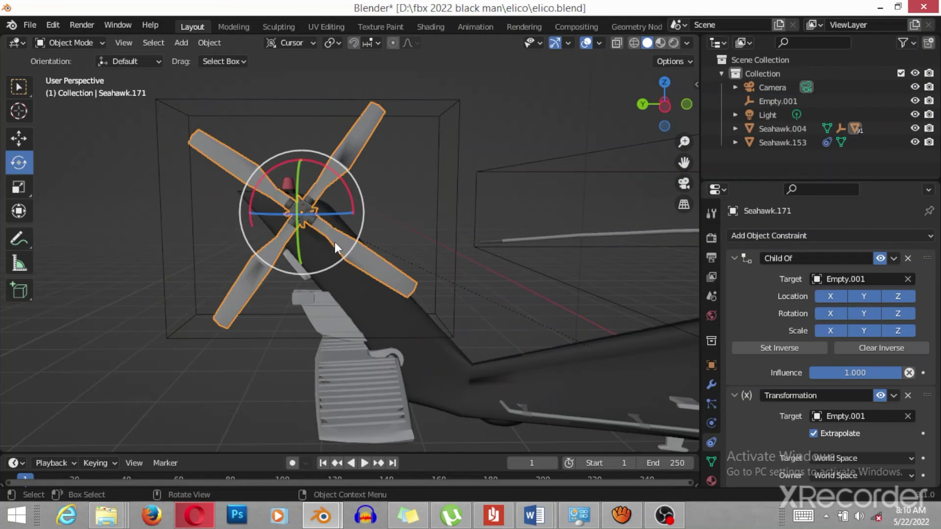
Step: Set the Map From location Z Max to 5 m in the tail rotor's Transformation constraint
scroll(864, 424, down, 6)
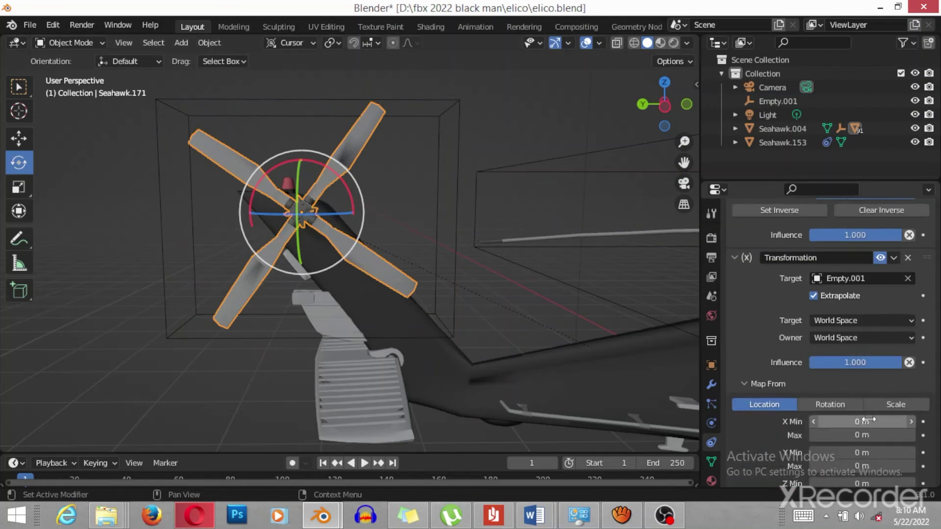
scroll(869, 420, down, 5)
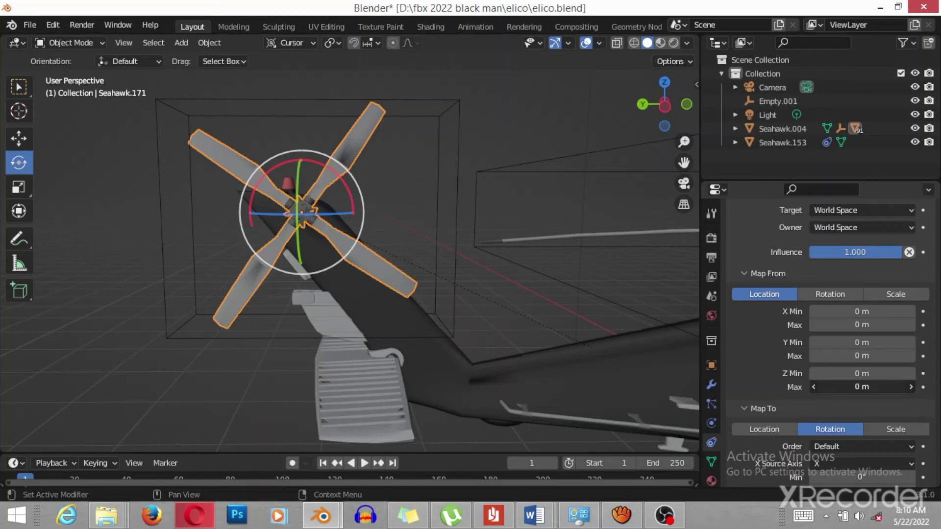
click(865, 388)
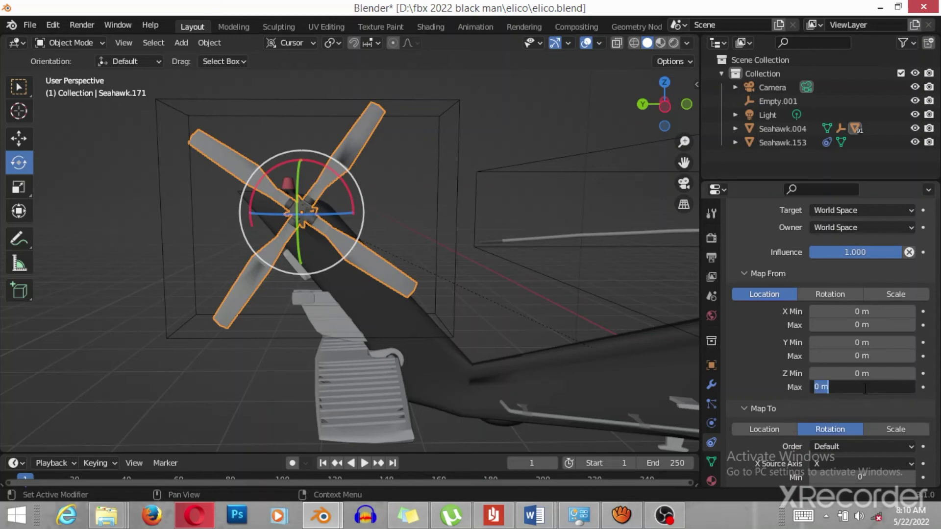
text(5)
key(Return)
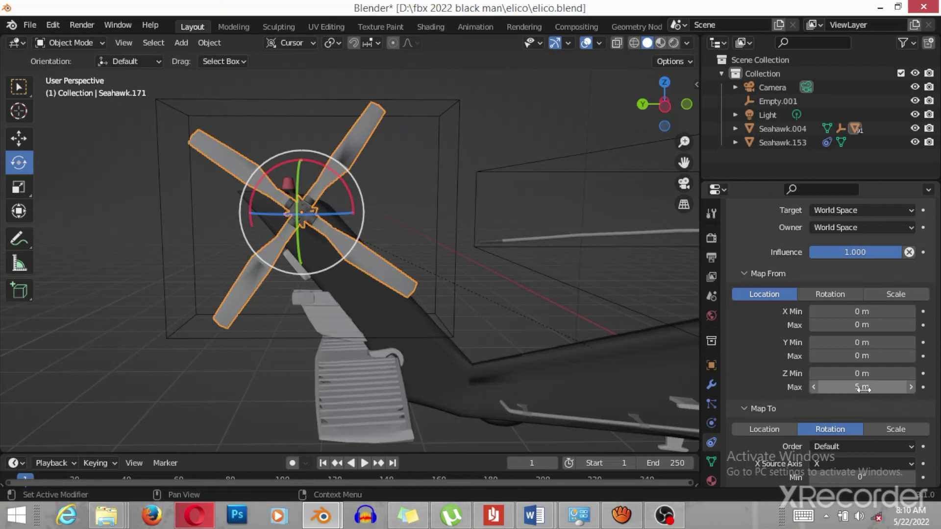
Step: Set the X Source Axis to Z in the Map To rotation settings of the tail rotor's Transformation constraint
scroll(844, 399, down, 5)
scroll(846, 401, down, 1)
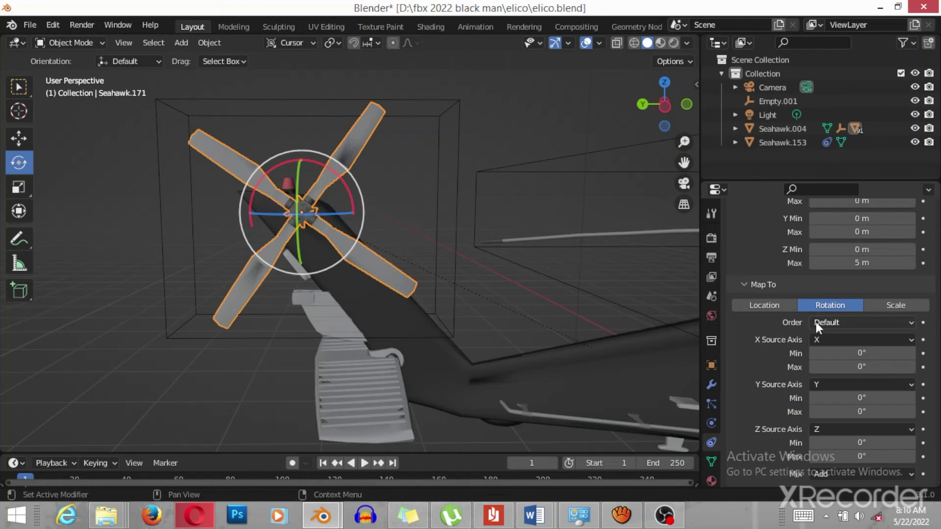
scroll(819, 325, up, 5)
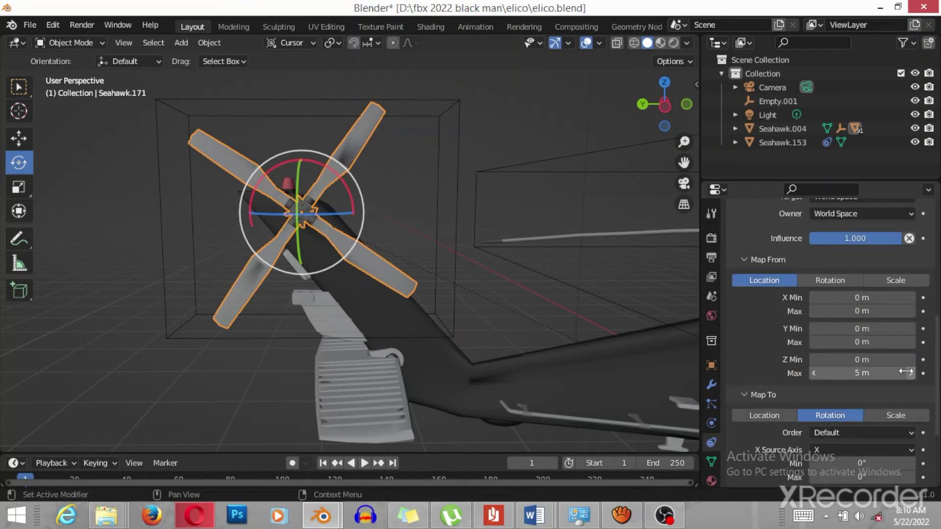
scroll(905, 372, down, 5)
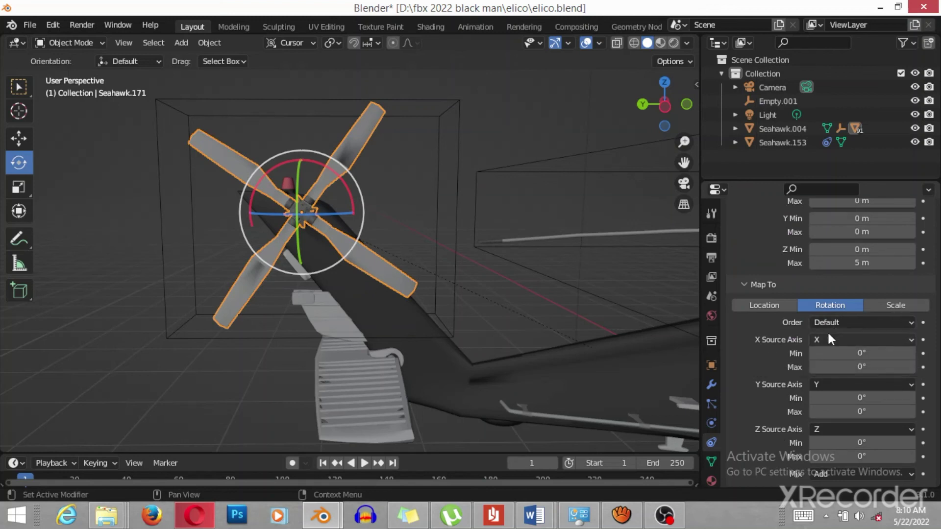
click(911, 338)
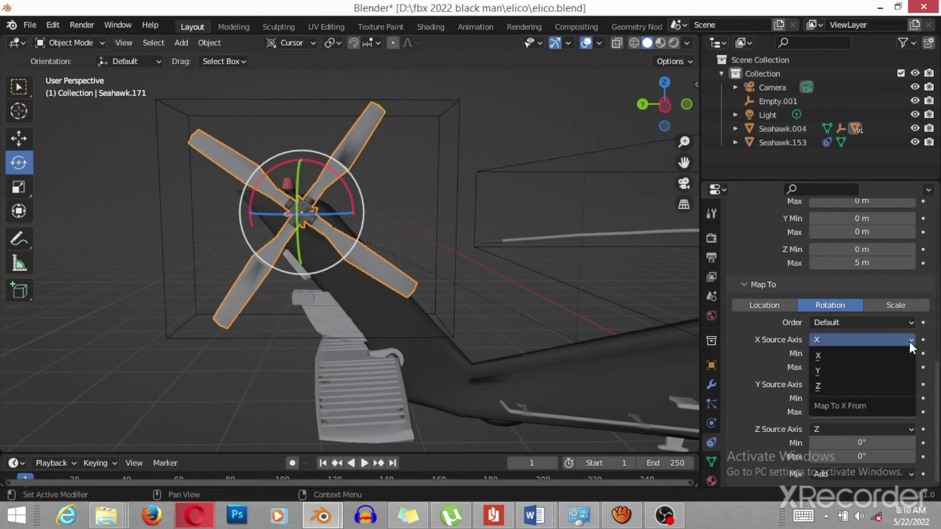
click(831, 385)
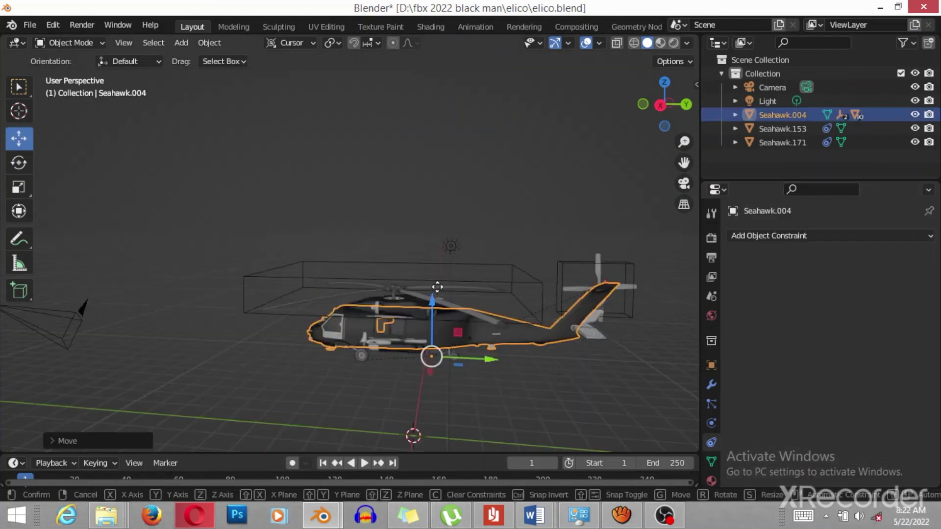
Step: Move the helicopter body Seahawk.004 up and down along Z to test the spin of both rotors
key(z)
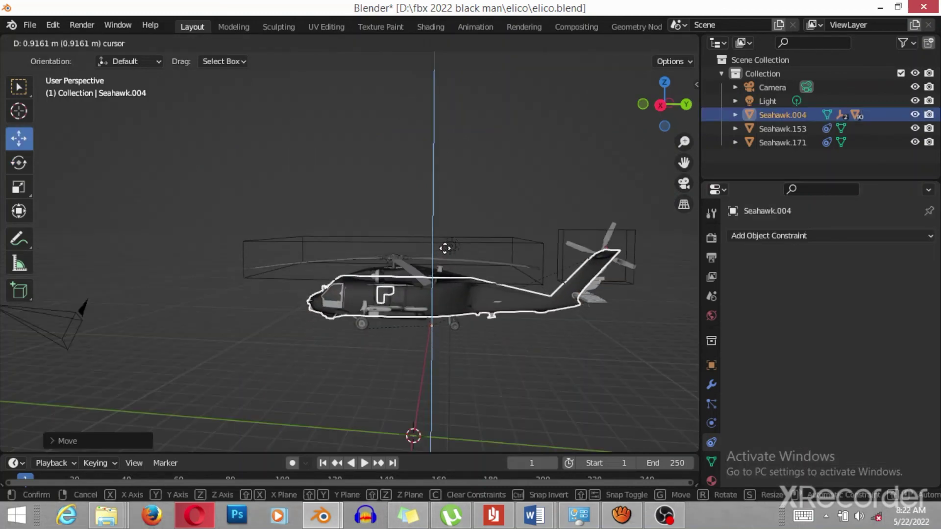
drag(468, 77, 518, 324)
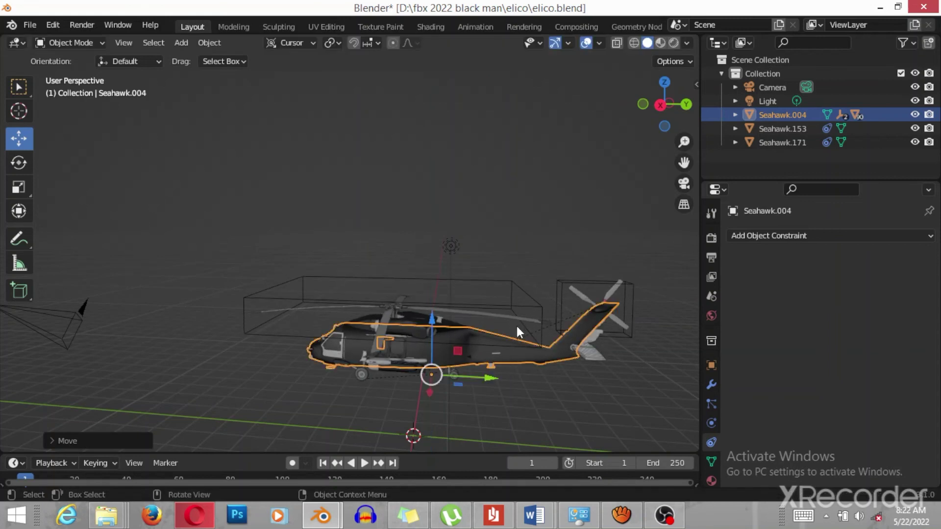